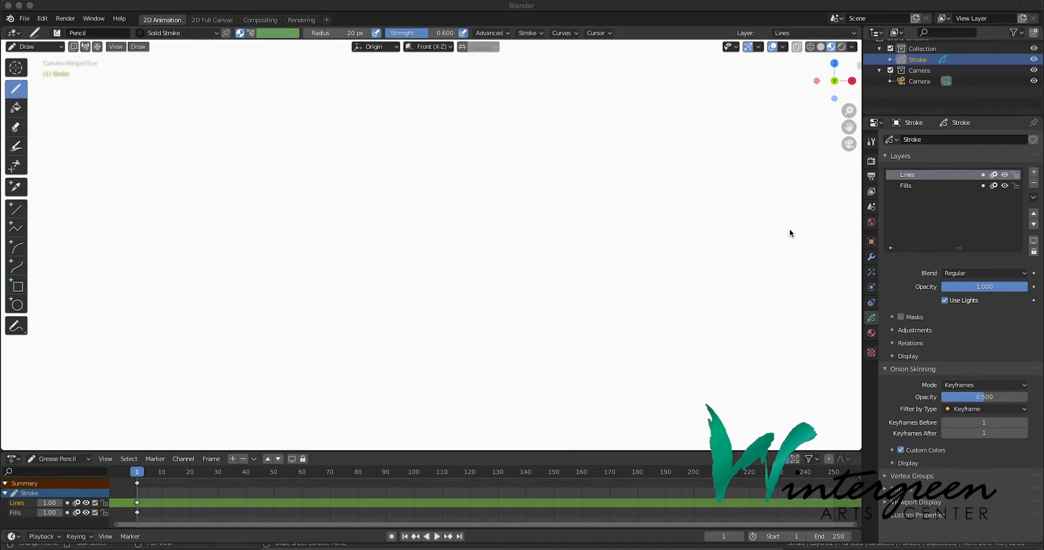
# Step: Set the scene's end frame to 24 in the output settings
pyautogui.click(871, 177)
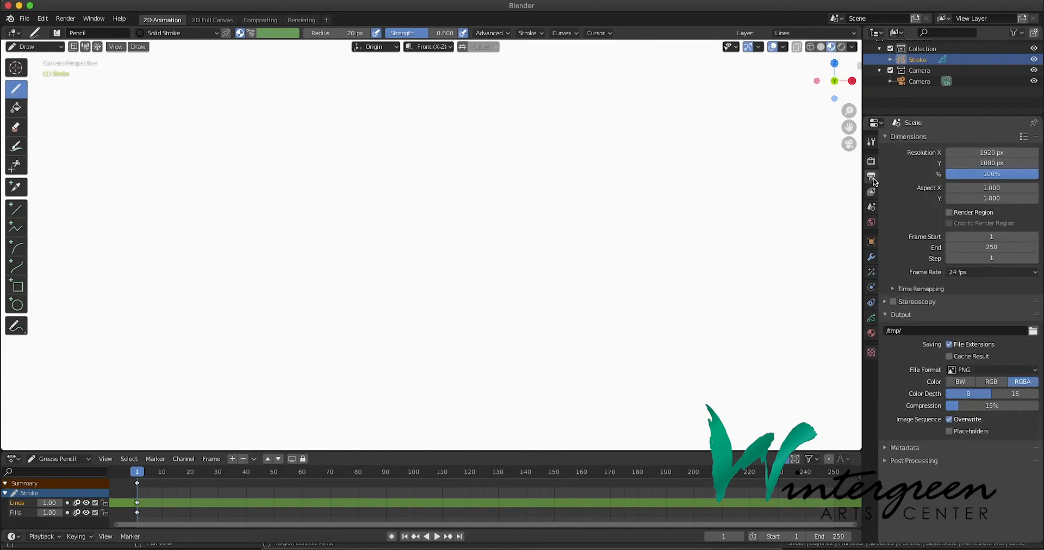
pyautogui.click(1002, 247)
pyautogui.write('24')
pyautogui.press('Return')
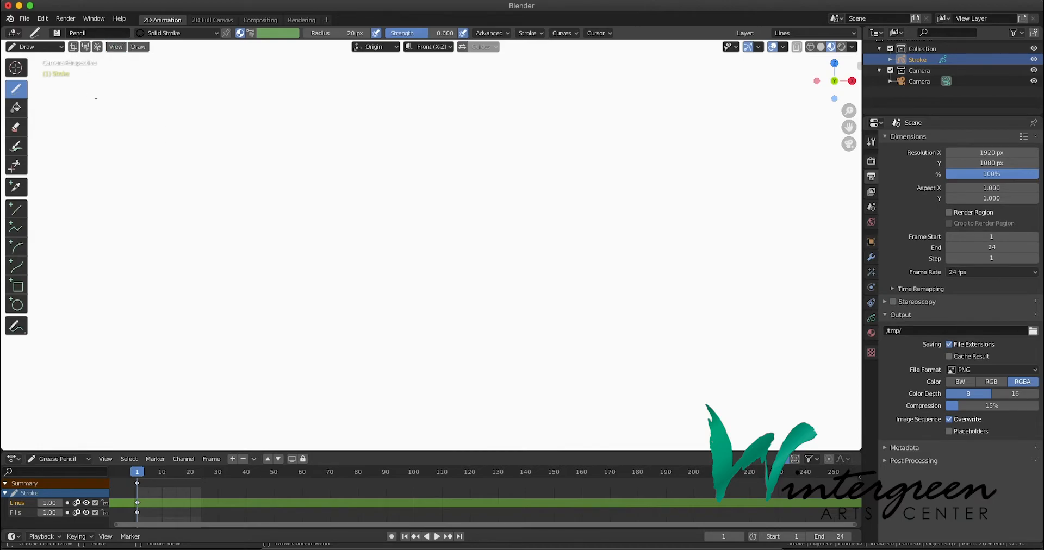
# Step: Draw the ball's key poses: a circle high on the canvas at frame 1, a squashed oval low at frame 12, a high circle at frame 24
pyautogui.moveTo(109, 96)
pyautogui.mouseDown()
pyautogui.moveTo(88, 126)
pyautogui.moveTo(119, 149)
pyautogui.moveTo(145, 124)
pyautogui.moveTo(140, 100)
pyautogui.moveTo(110, 95)
pyautogui.mouseUp()
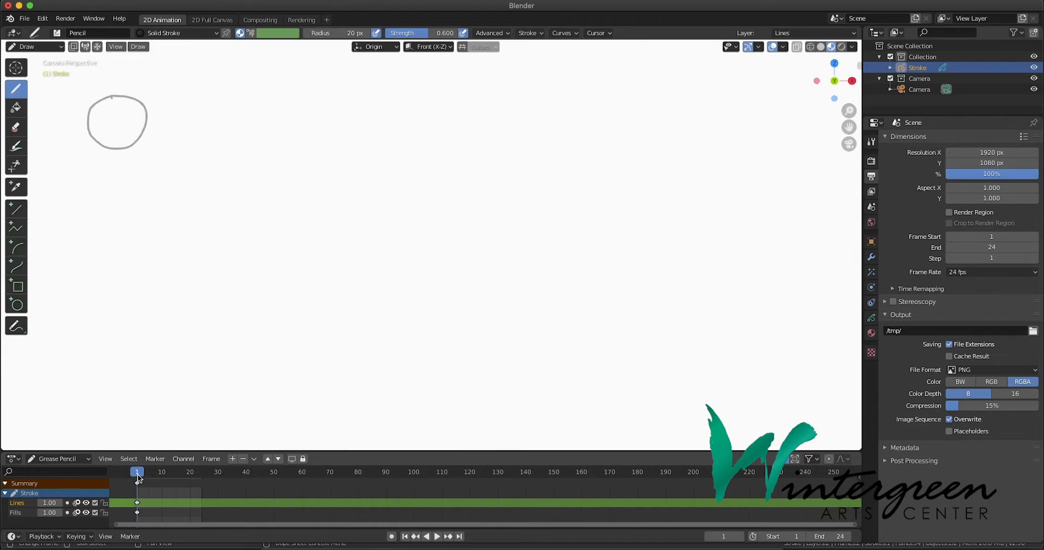
pyautogui.moveTo(137, 478); pyautogui.dragTo(169, 477)
pyautogui.moveTo(235, 376)
pyautogui.mouseDown()
pyautogui.moveTo(201, 380)
pyautogui.moveTo(205, 396)
pyautogui.moveTo(238, 410)
pyautogui.moveTo(268, 403)
pyautogui.moveTo(272, 387)
pyautogui.moveTo(236, 376)
pyautogui.mouseUp()
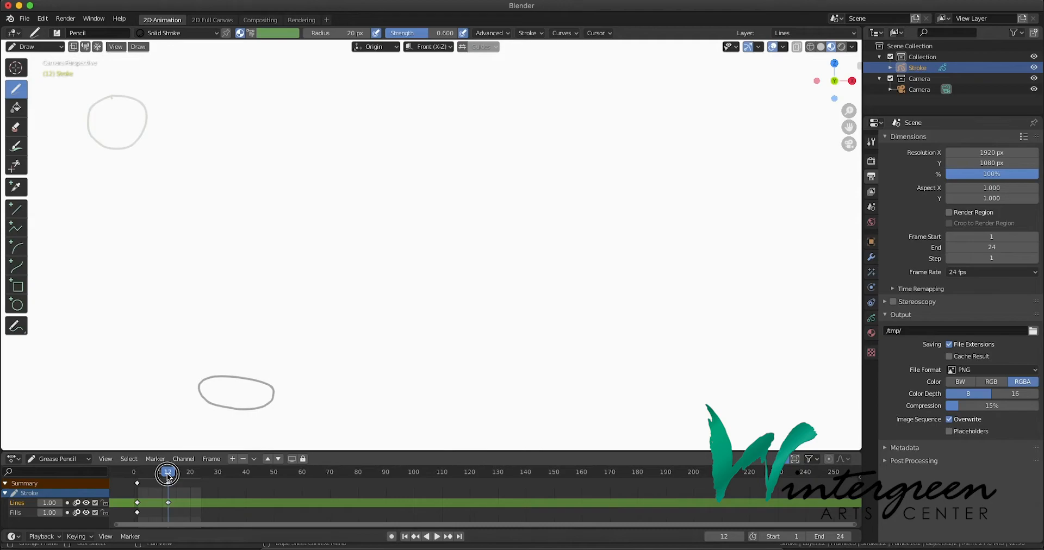
pyautogui.moveTo(167, 477); pyautogui.dragTo(202, 478)
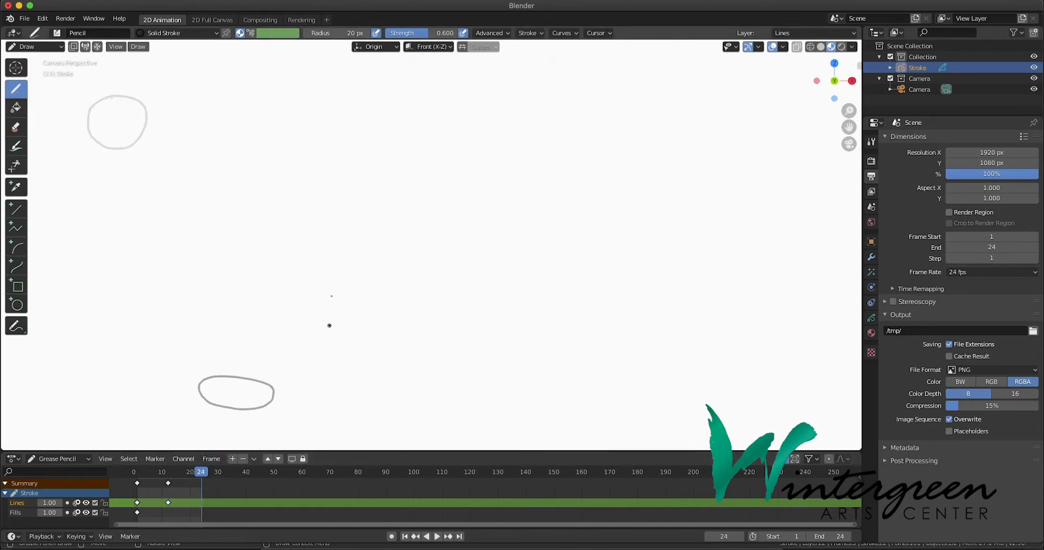
pyautogui.moveTo(375, 107)
pyautogui.mouseDown()
pyautogui.moveTo(361, 130)
pyautogui.moveTo(386, 151)
pyautogui.moveTo(418, 133)
pyautogui.moveTo(408, 102)
pyautogui.moveTo(376, 106)
pyautogui.mouseUp()
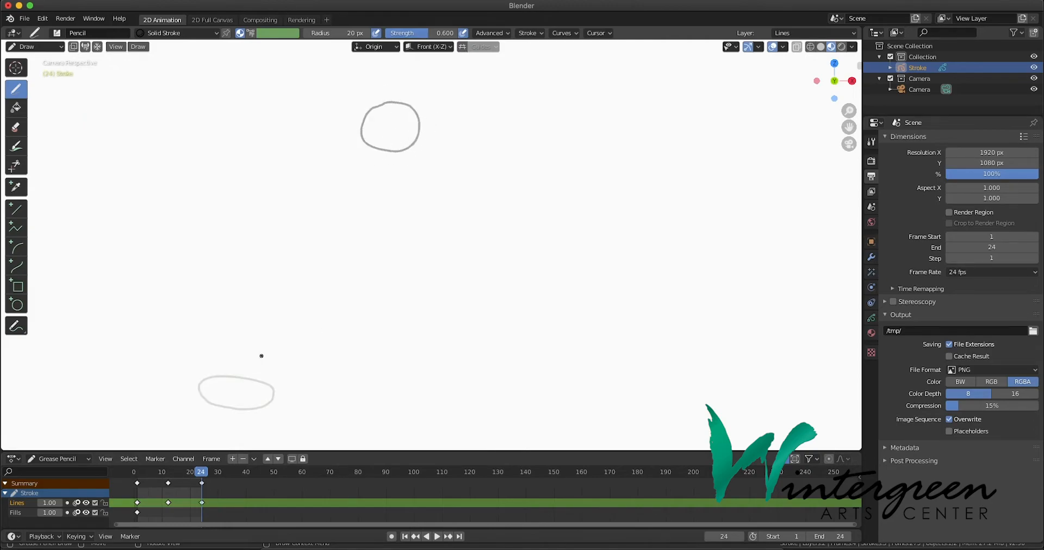
# Step: Play back and scrub through the animation to check the timing of the three key poses
pyautogui.moveTo(203, 476); pyautogui.dragTo(135, 476)
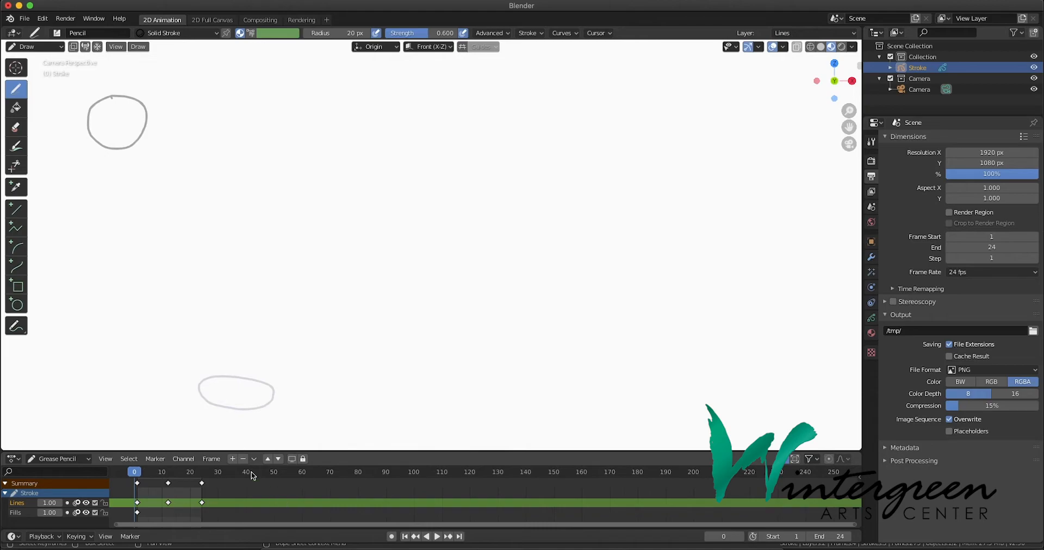
pyautogui.press('space')
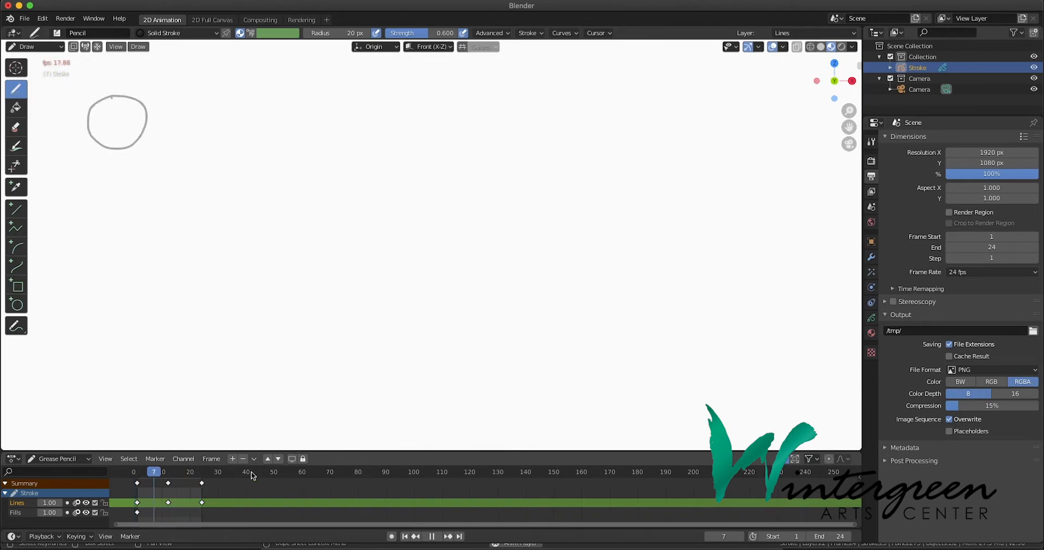
pyautogui.press('space')
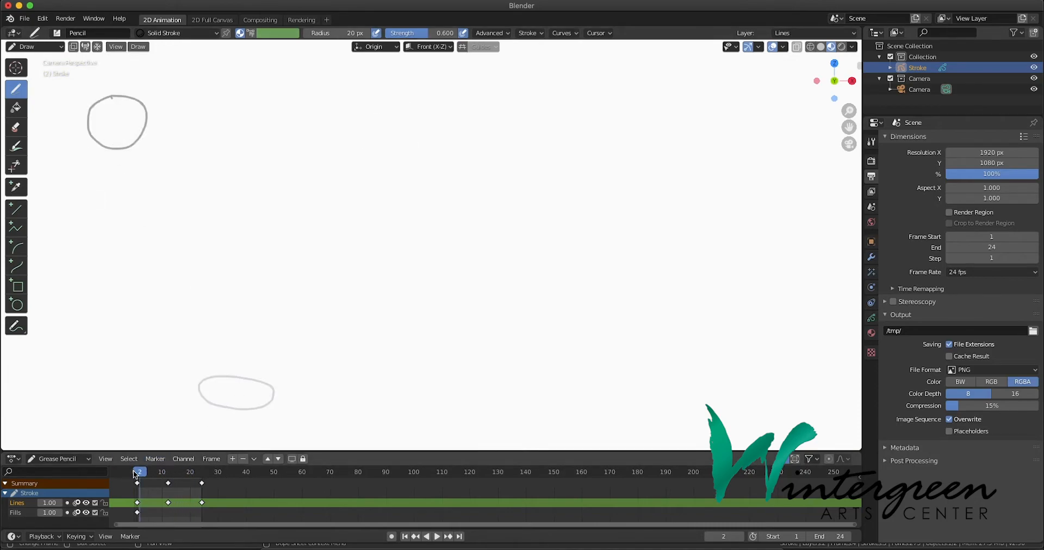
pyautogui.moveTo(154, 473); pyautogui.dragTo(204, 472)
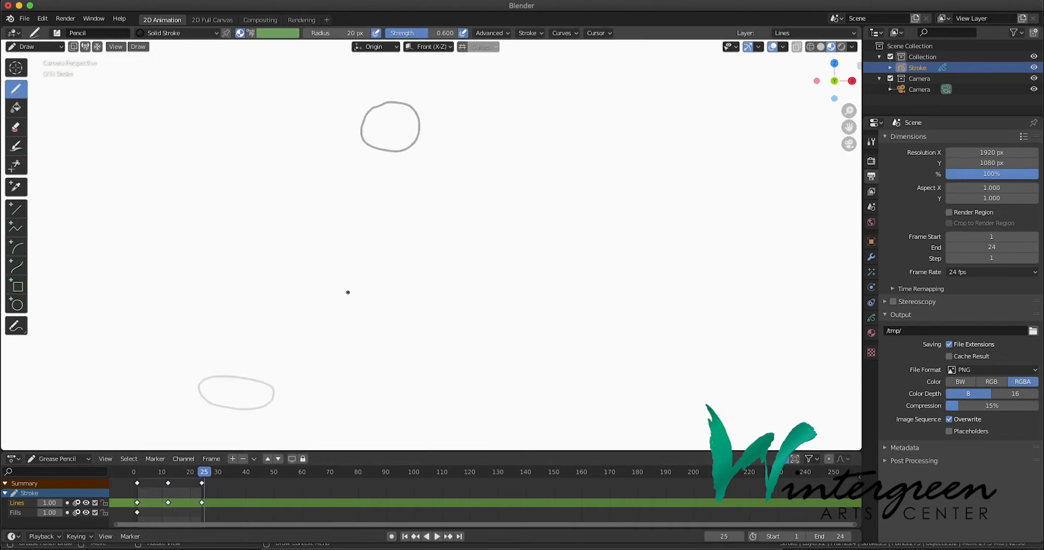
# Step: Draw in-between circles at frame 6 on the ball's downward path and at frame 18 on its upward path
pyautogui.moveTo(207, 476)
pyautogui.mouseDown()
pyautogui.moveTo(136, 476)
pyautogui.moveTo(200, 477)
pyautogui.moveTo(139, 481)
pyautogui.moveTo(152, 480)
pyautogui.mouseUp()
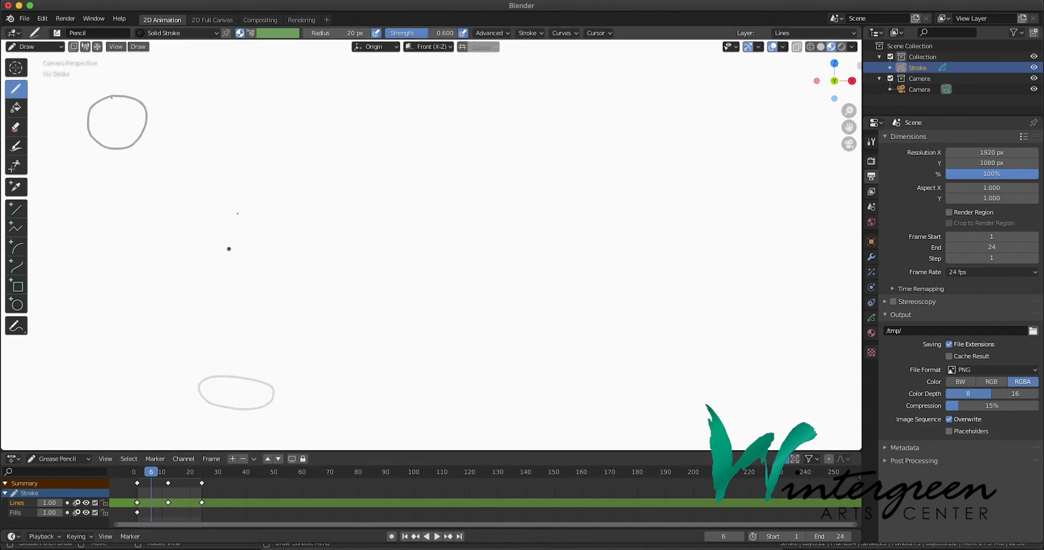
pyautogui.moveTo(159, 220)
pyautogui.mouseDown()
pyautogui.moveTo(144, 234)
pyautogui.moveTo(149, 263)
pyautogui.moveTo(173, 270)
pyautogui.moveTo(202, 242)
pyautogui.moveTo(174, 216)
pyautogui.moveTo(158, 219)
pyautogui.mouseUp()
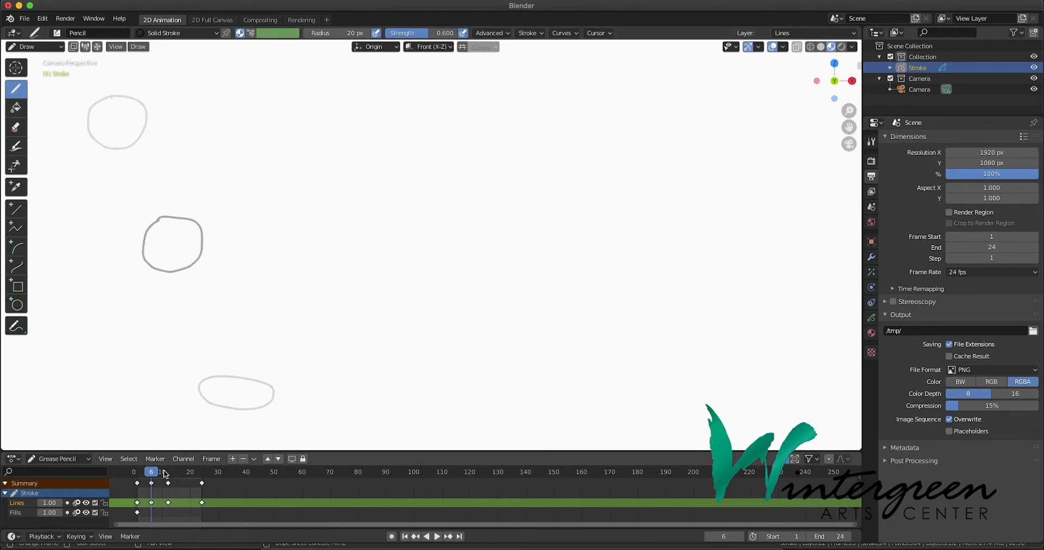
pyautogui.moveTo(156, 475); pyautogui.dragTo(184, 480)
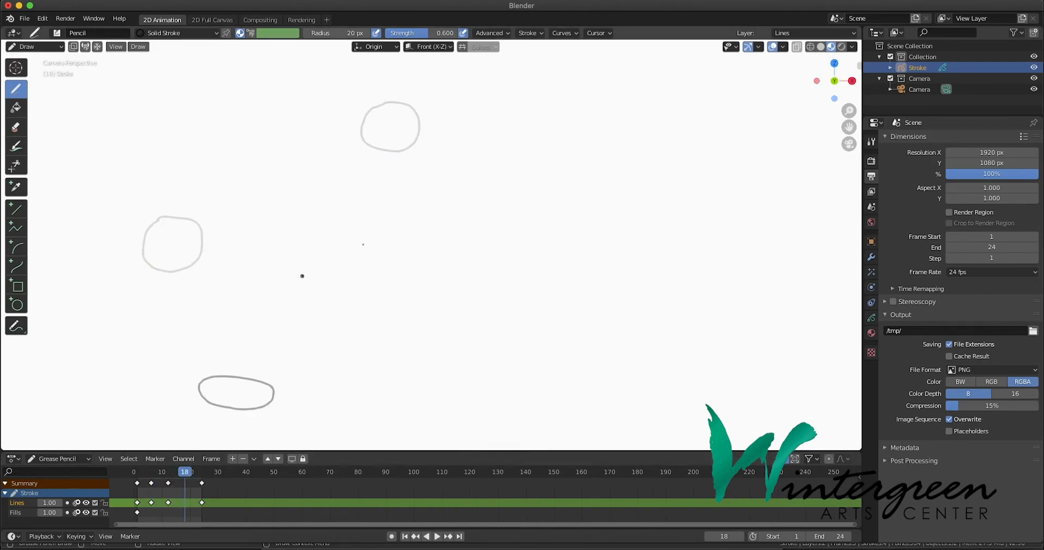
pyautogui.moveTo(343, 226)
pyautogui.mouseDown()
pyautogui.moveTo(317, 256)
pyautogui.moveTo(335, 277)
pyautogui.moveTo(369, 270)
pyautogui.moveTo(373, 226)
pyautogui.moveTo(346, 226)
pyautogui.mouseUp()
# Step: Play the bounce from the start to review the in-betweens at frames 6 and 18
pyautogui.moveTo(175, 475); pyautogui.dragTo(136, 475)
pyautogui.press('space')
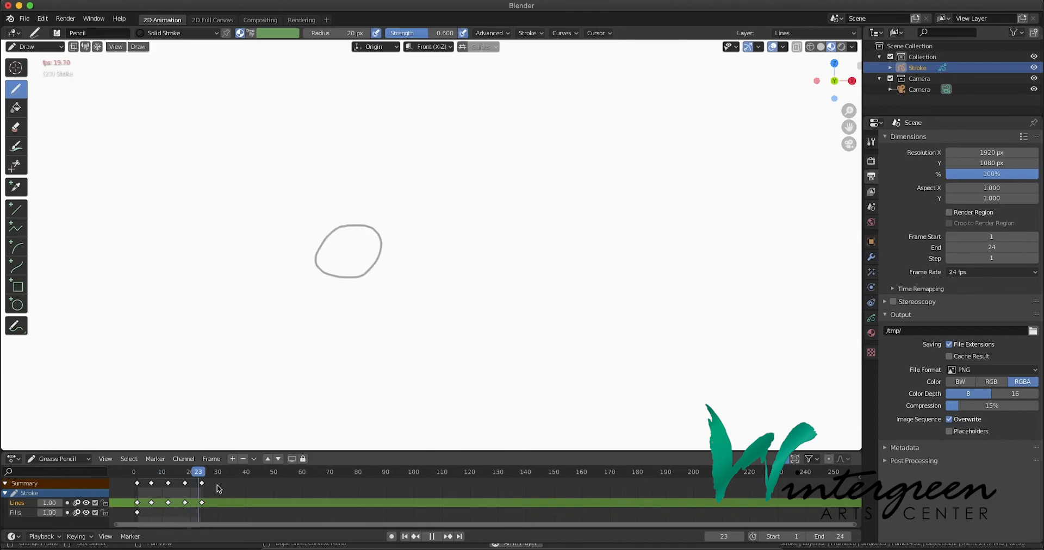
pyautogui.press('space')
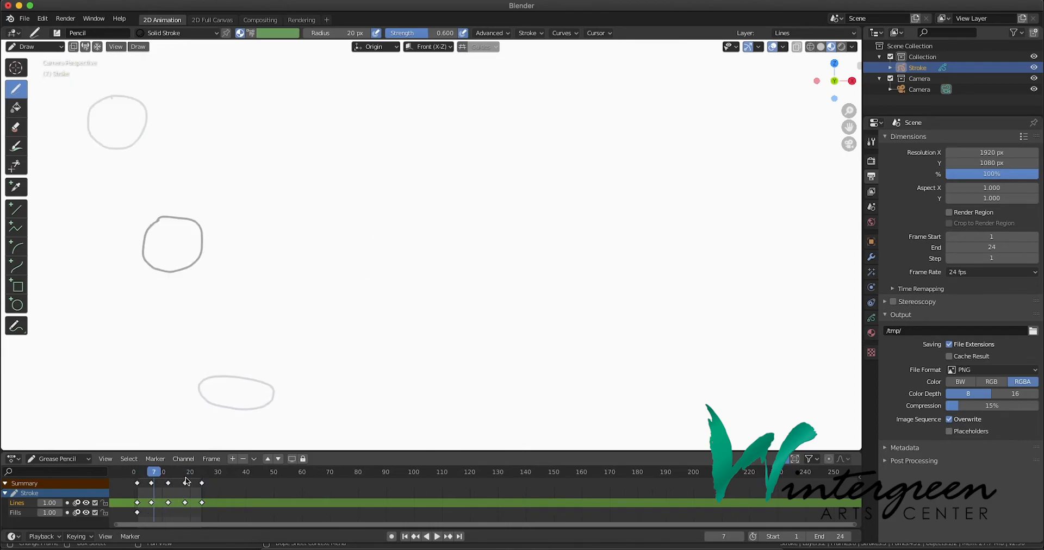
# Step: Draw in-between circles on the downward path at frame 3, redoing an undersized first attempt, and at frame 9
pyautogui.moveTo(160, 477); pyautogui.dragTo(144, 477)
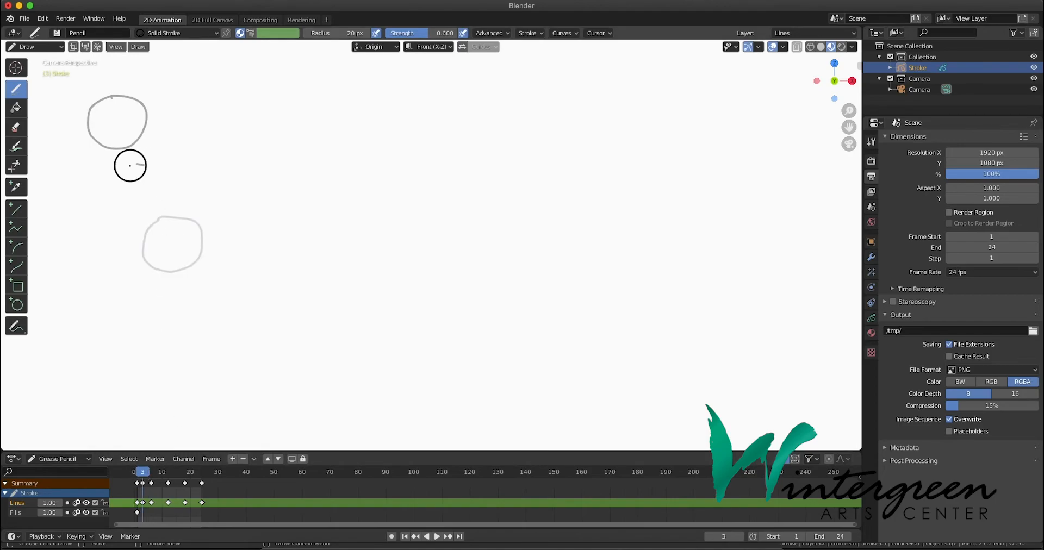
pyautogui.moveTo(144, 165)
pyautogui.mouseDown()
pyautogui.moveTo(123, 191)
pyautogui.moveTo(156, 203)
pyautogui.moveTo(165, 192)
pyautogui.moveTo(146, 164)
pyautogui.mouseUp()
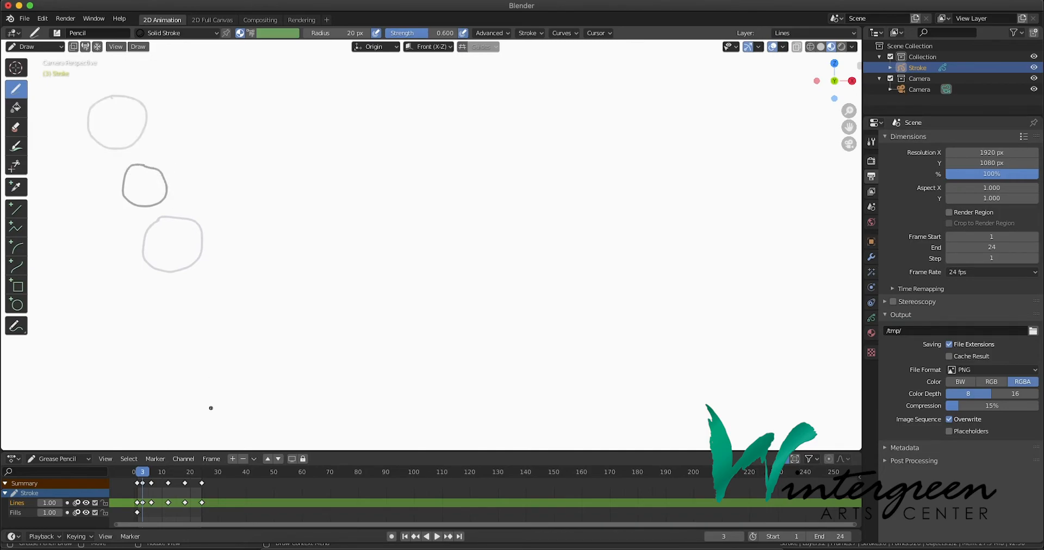
pyautogui.hotkey('ctrl', 'z')
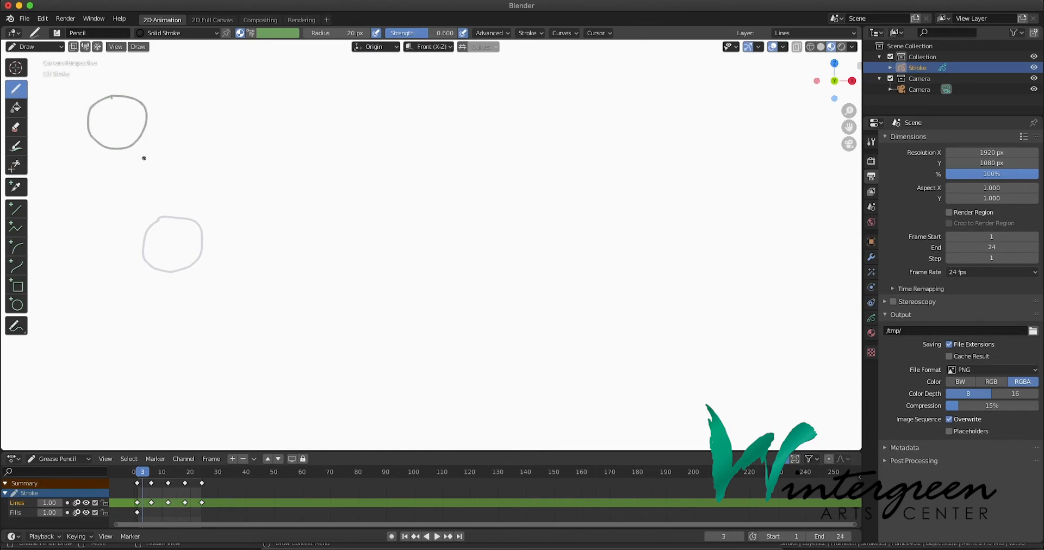
pyautogui.moveTo(144, 158)
pyautogui.mouseDown()
pyautogui.moveTo(124, 161)
pyautogui.moveTo(117, 193)
pyautogui.moveTo(136, 212)
pyautogui.moveTo(158, 208)
pyautogui.moveTo(171, 179)
pyautogui.moveTo(143, 158)
pyautogui.mouseUp()
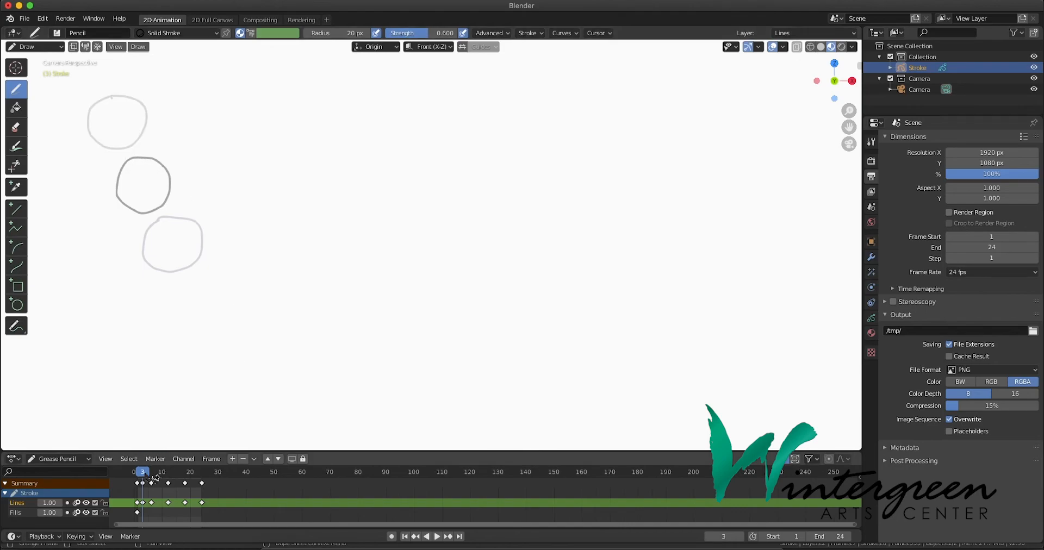
pyautogui.moveTo(150, 476); pyautogui.dragTo(161, 477)
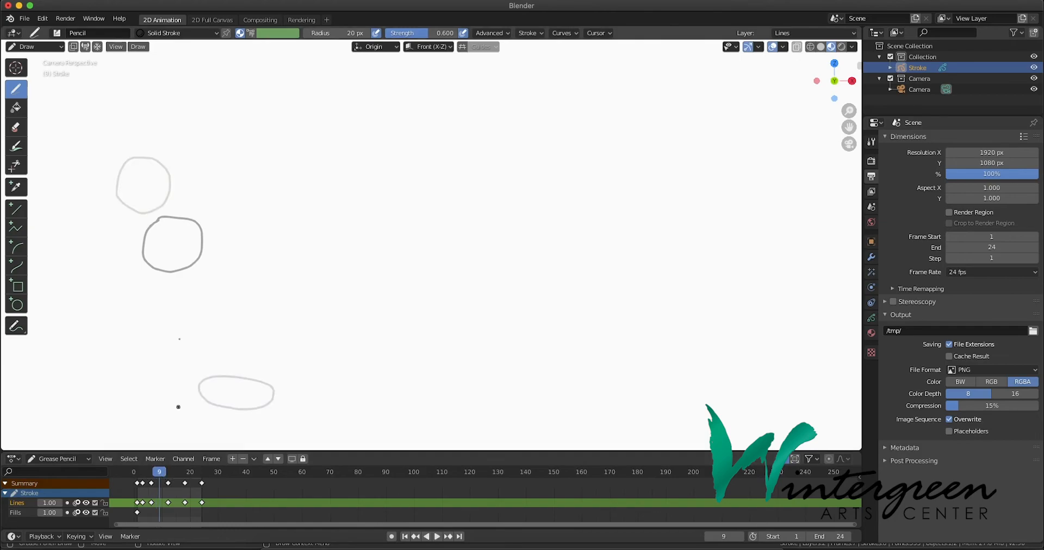
pyautogui.moveTo(200, 298)
pyautogui.mouseDown()
pyautogui.moveTo(182, 305)
pyautogui.moveTo(172, 331)
pyautogui.moveTo(185, 352)
pyautogui.moveTo(205, 357)
pyautogui.moveTo(224, 346)
pyautogui.moveTo(222, 318)
pyautogui.moveTo(200, 299)
pyautogui.mouseUp()
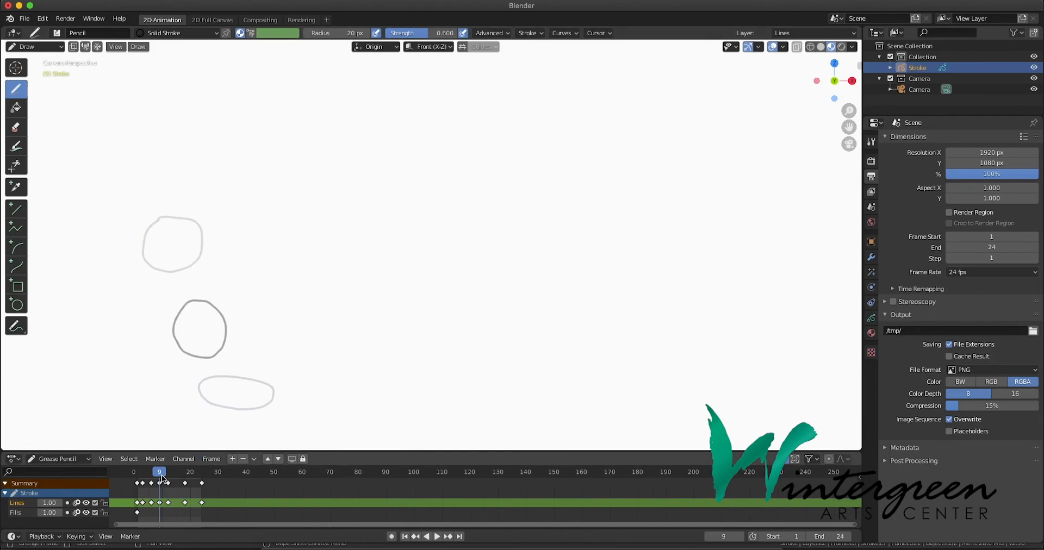
# Step: Play back the animation to review the ball's descent with the added in-betweens
pyautogui.moveTo(162, 478); pyautogui.dragTo(172, 478)
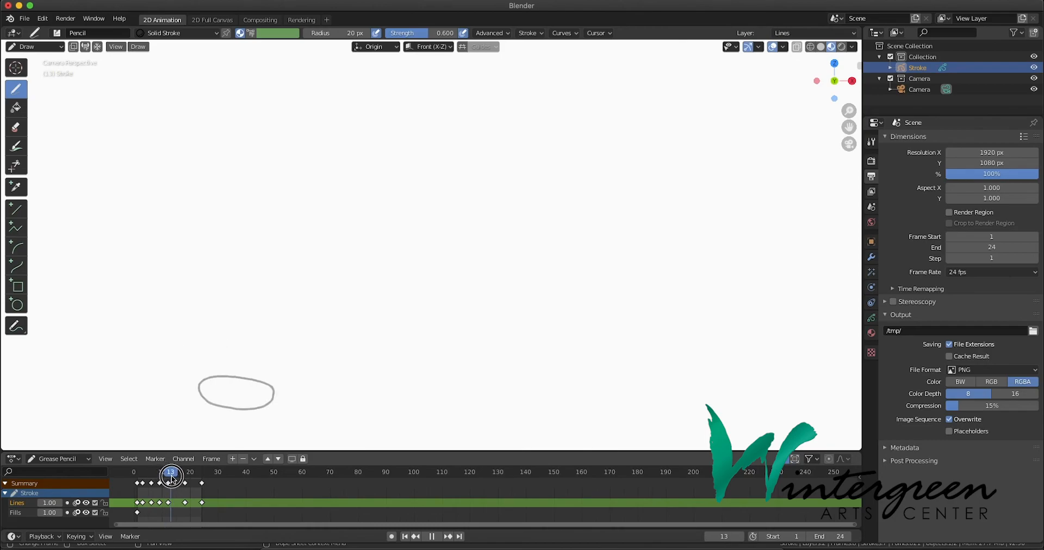
pyautogui.press('space')
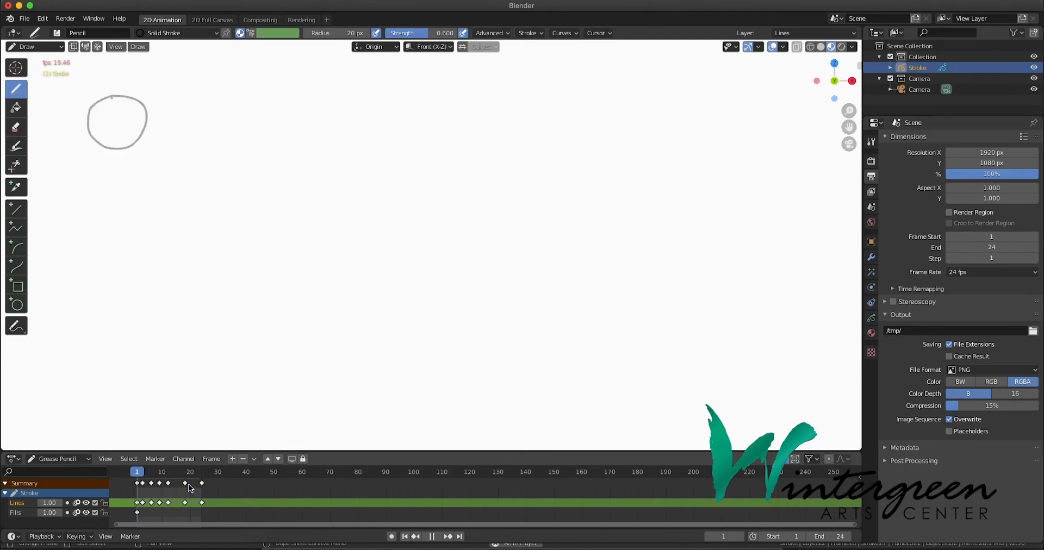
pyautogui.press('space')
# Step: Draw in-between circles on the ball's upward path at frames 15 and 21
pyautogui.click(173, 472)
pyautogui.moveTo(174, 477); pyautogui.dragTo(180, 476)
pyautogui.moveTo(317, 306)
pyautogui.mouseDown()
pyautogui.moveTo(296, 310)
pyautogui.moveTo(289, 343)
pyautogui.moveTo(312, 355)
pyautogui.moveTo(334, 347)
pyautogui.moveTo(336, 305)
pyautogui.moveTo(310, 303)
pyautogui.mouseUp()
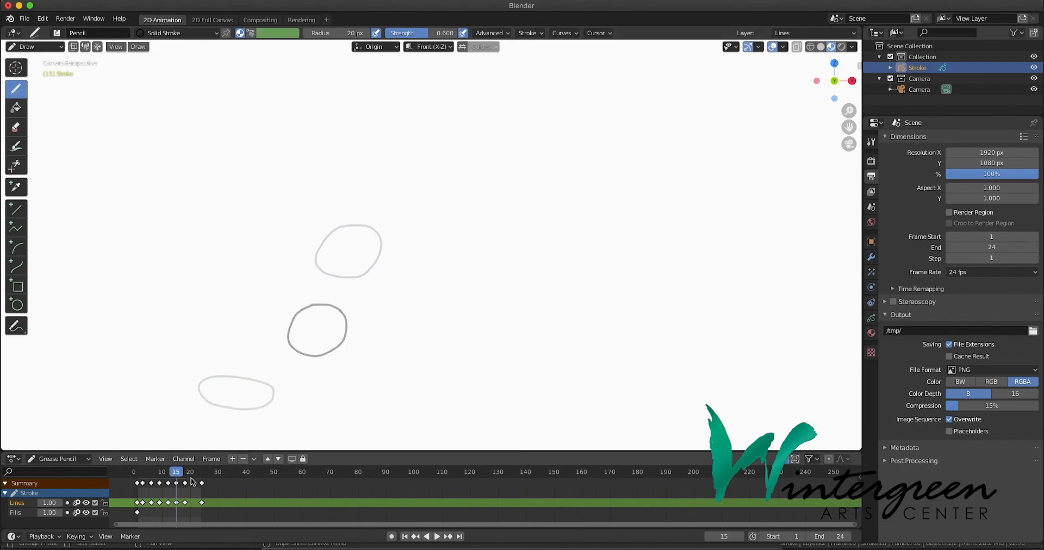
pyautogui.moveTo(181, 473); pyautogui.dragTo(194, 473)
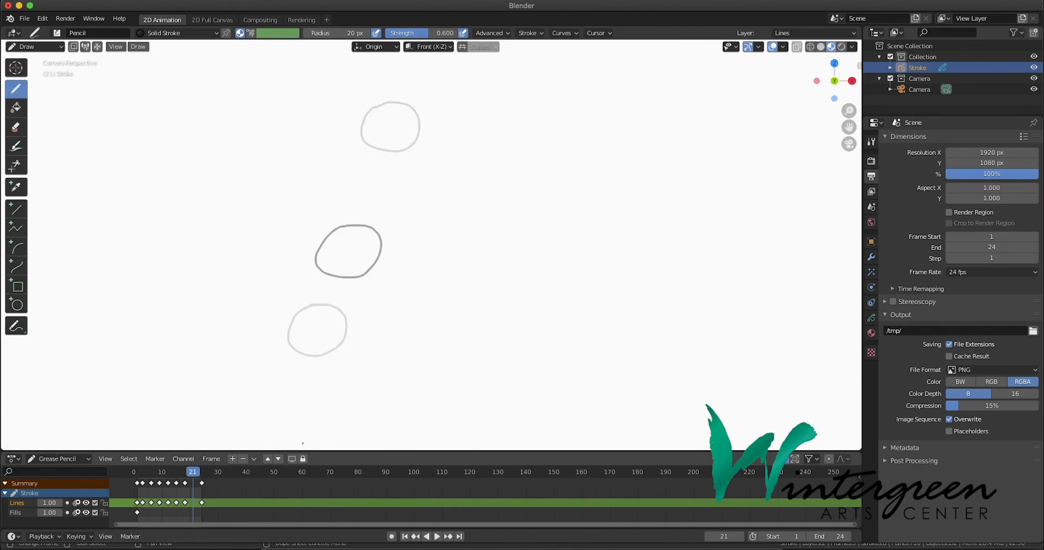
pyautogui.moveTo(374, 167)
pyautogui.mouseDown()
pyautogui.moveTo(364, 167)
pyautogui.moveTo(354, 201)
pyautogui.moveTo(384, 210)
pyautogui.moveTo(403, 181)
pyautogui.moveTo(384, 163)
pyautogui.moveTo(375, 167)
pyautogui.mouseUp()
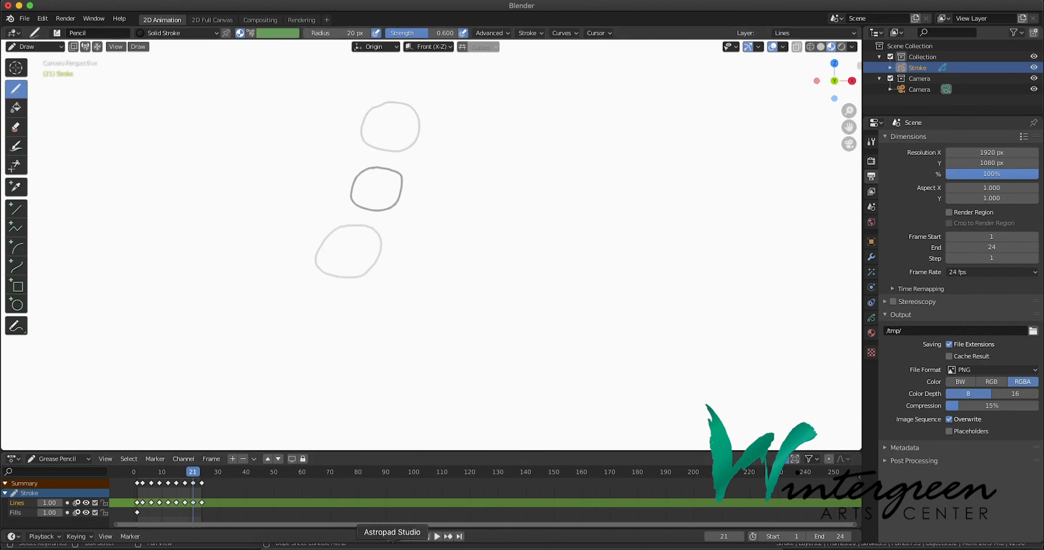
# Step: Play the completed bounce animation from its first frame
pyautogui.click(405, 537)
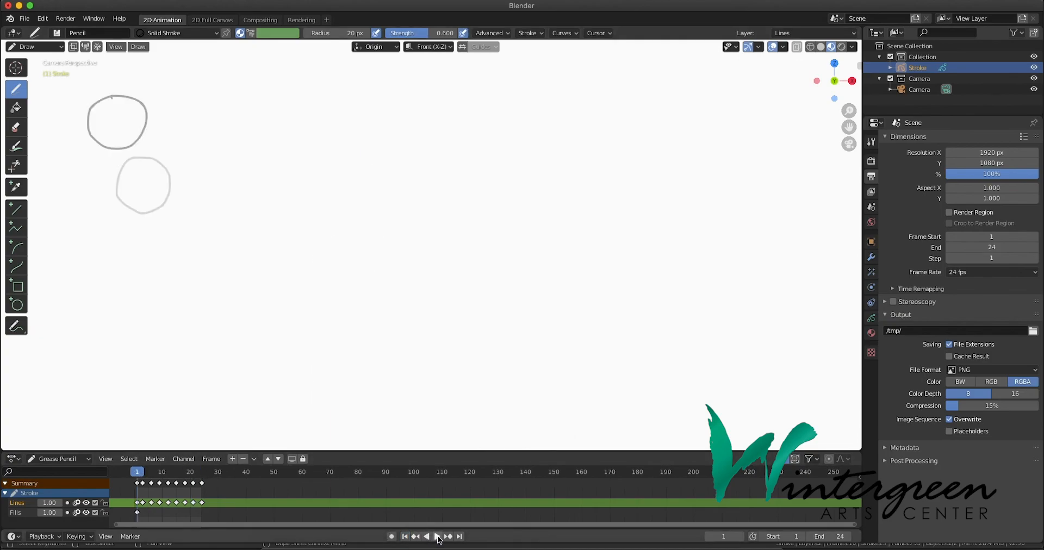
pyautogui.click(438, 536)
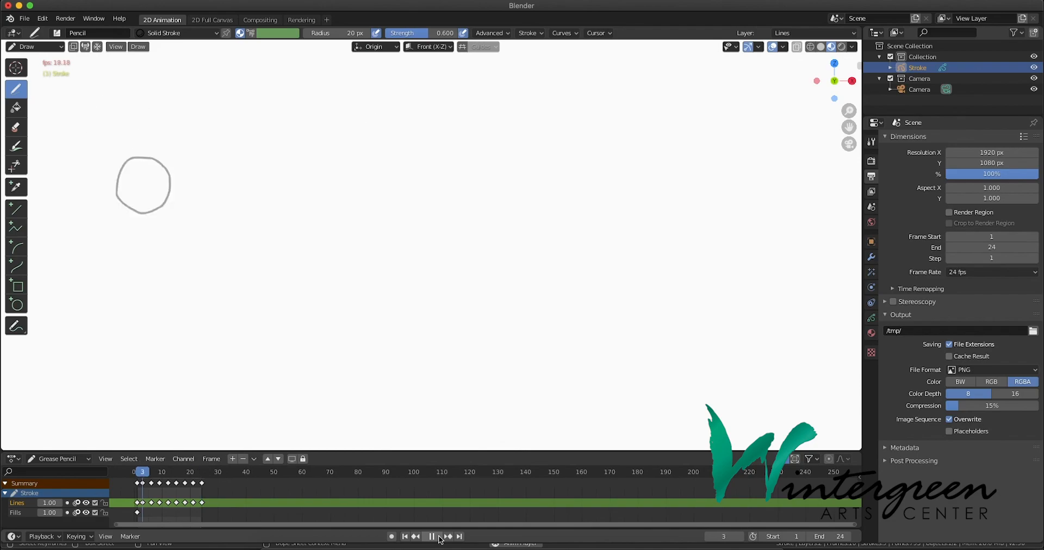